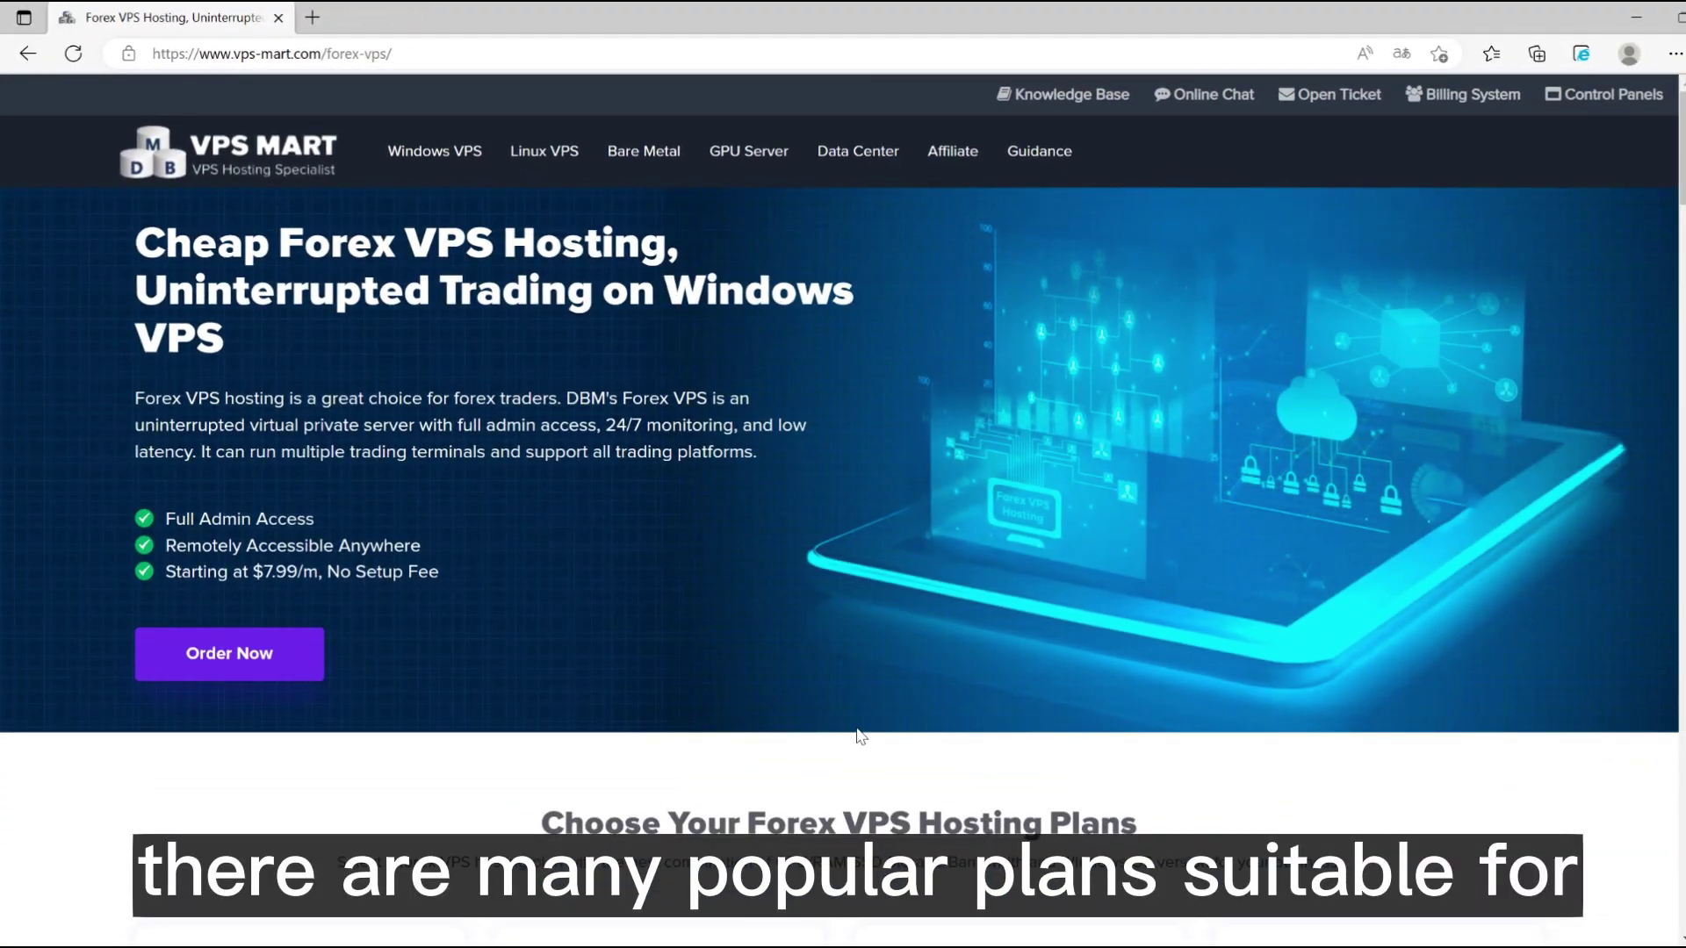
{"action": "scroll", "coordinate": [858, 736], "scroll_direction": "down", "scroll_amount": 3}
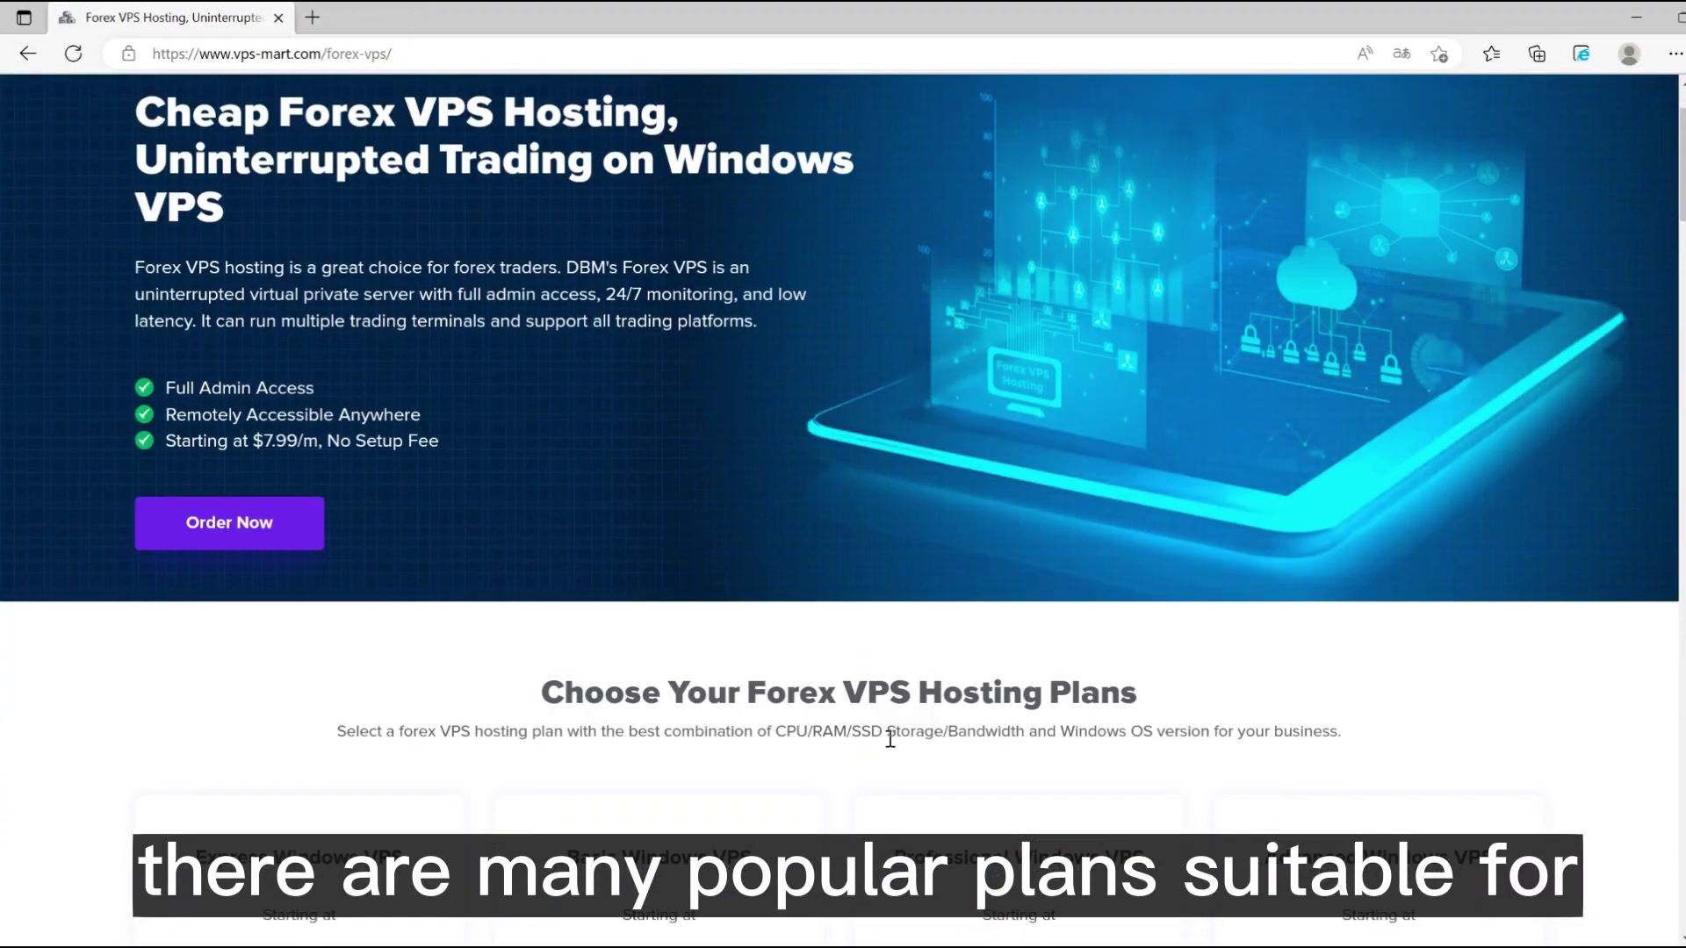
{"action": "scroll", "coordinate": [880, 732], "scroll_direction": "down", "scroll_amount": 2}
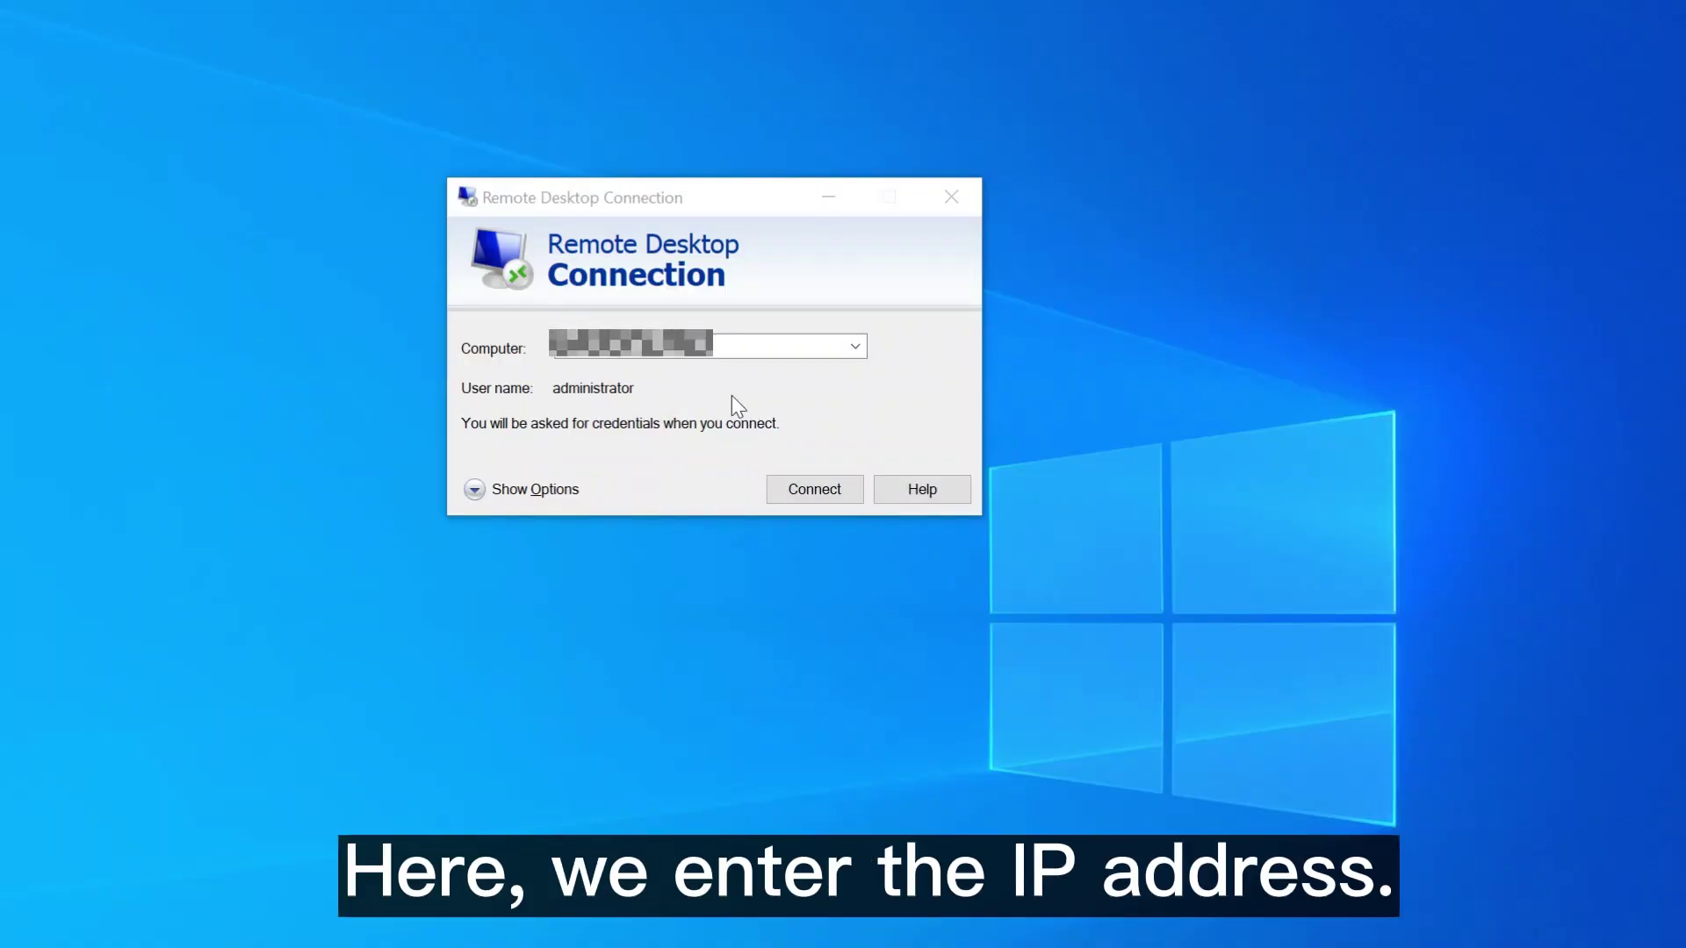
Step: Connect to the VPS as administrator with the password, accepting the certificate warning
{"action": "left_click", "coordinate": [803, 488]}
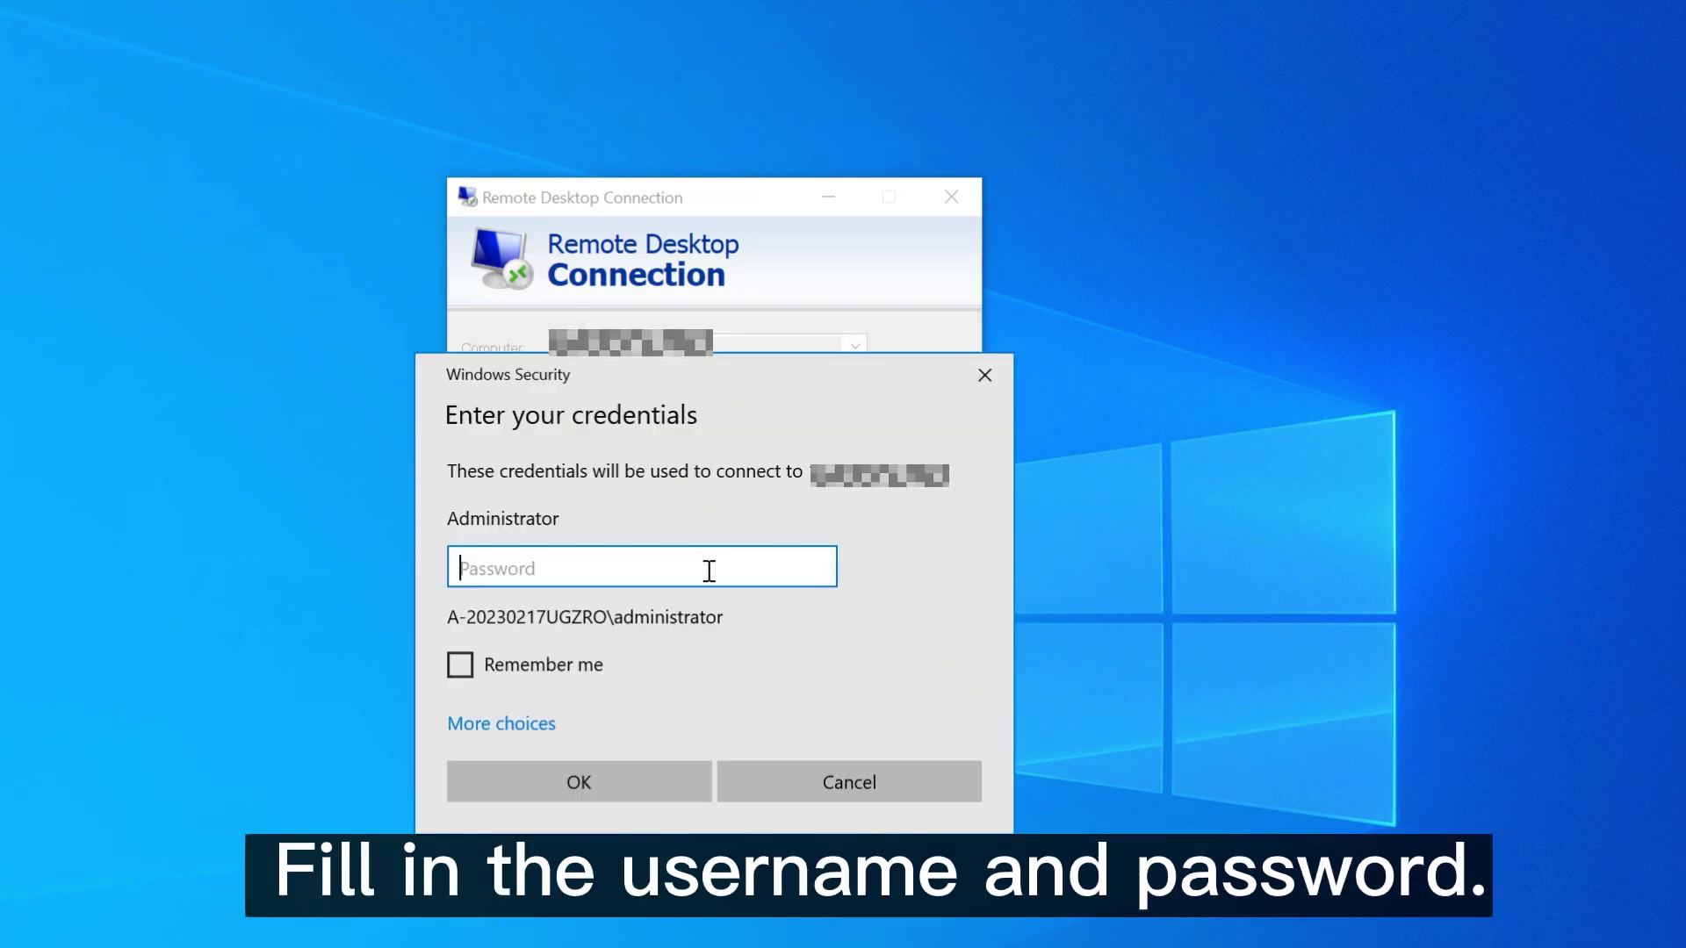
{"action": "type", "text": "•••••••••••••"}
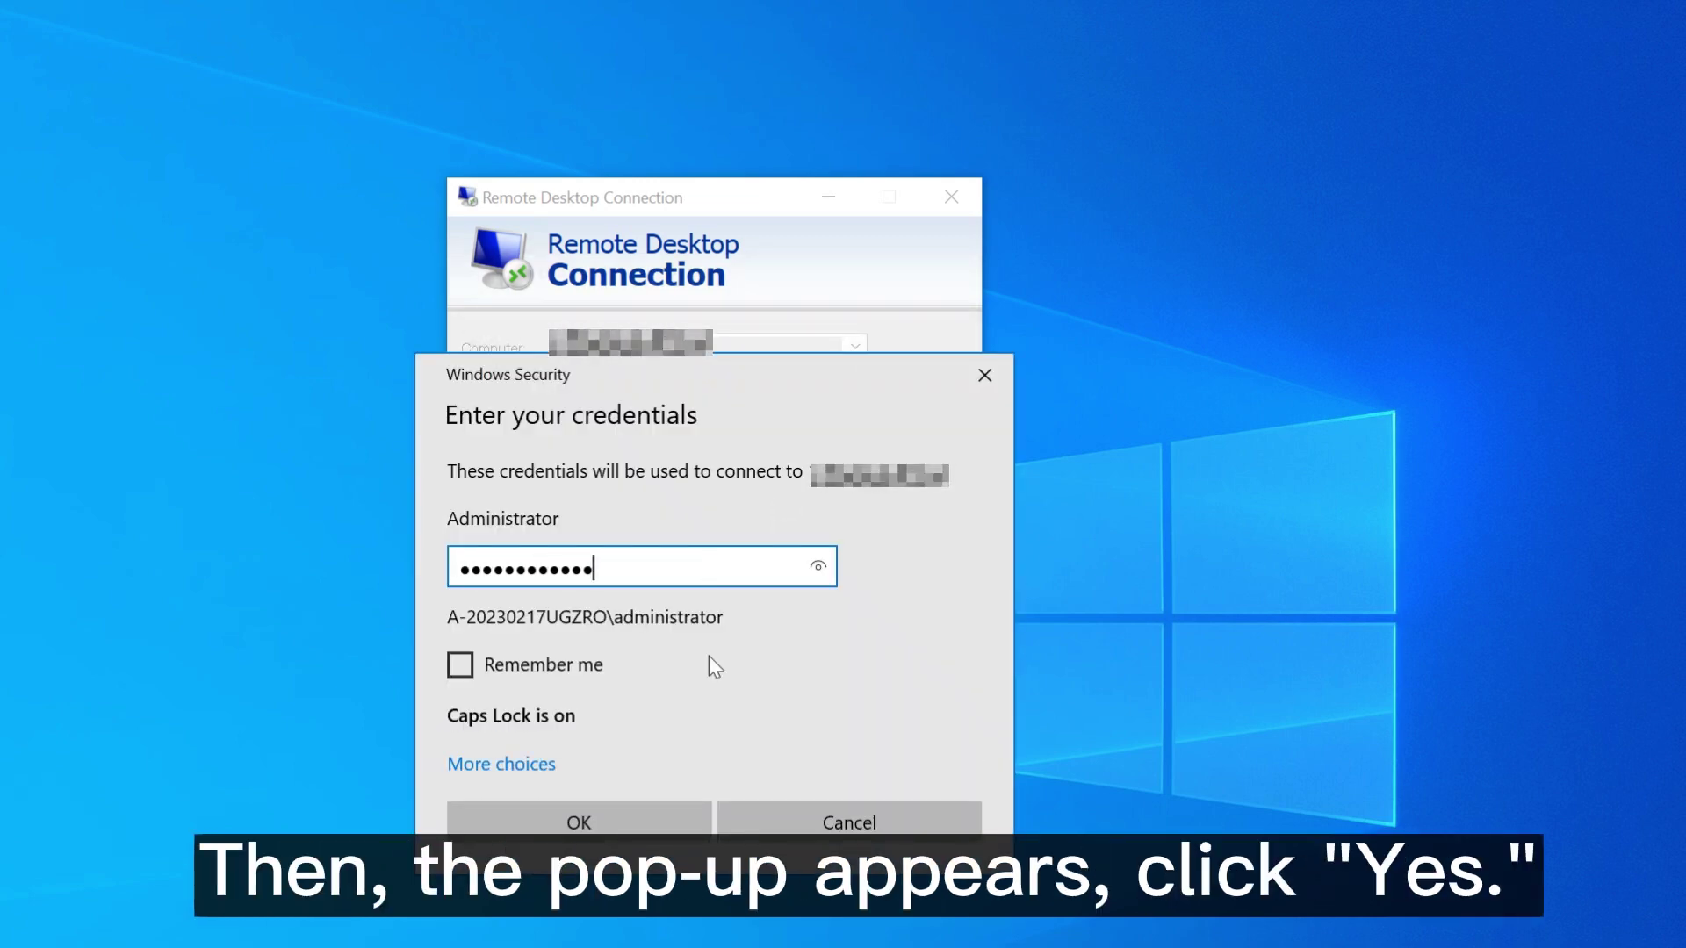
{"action": "left_click", "coordinate": [665, 822]}
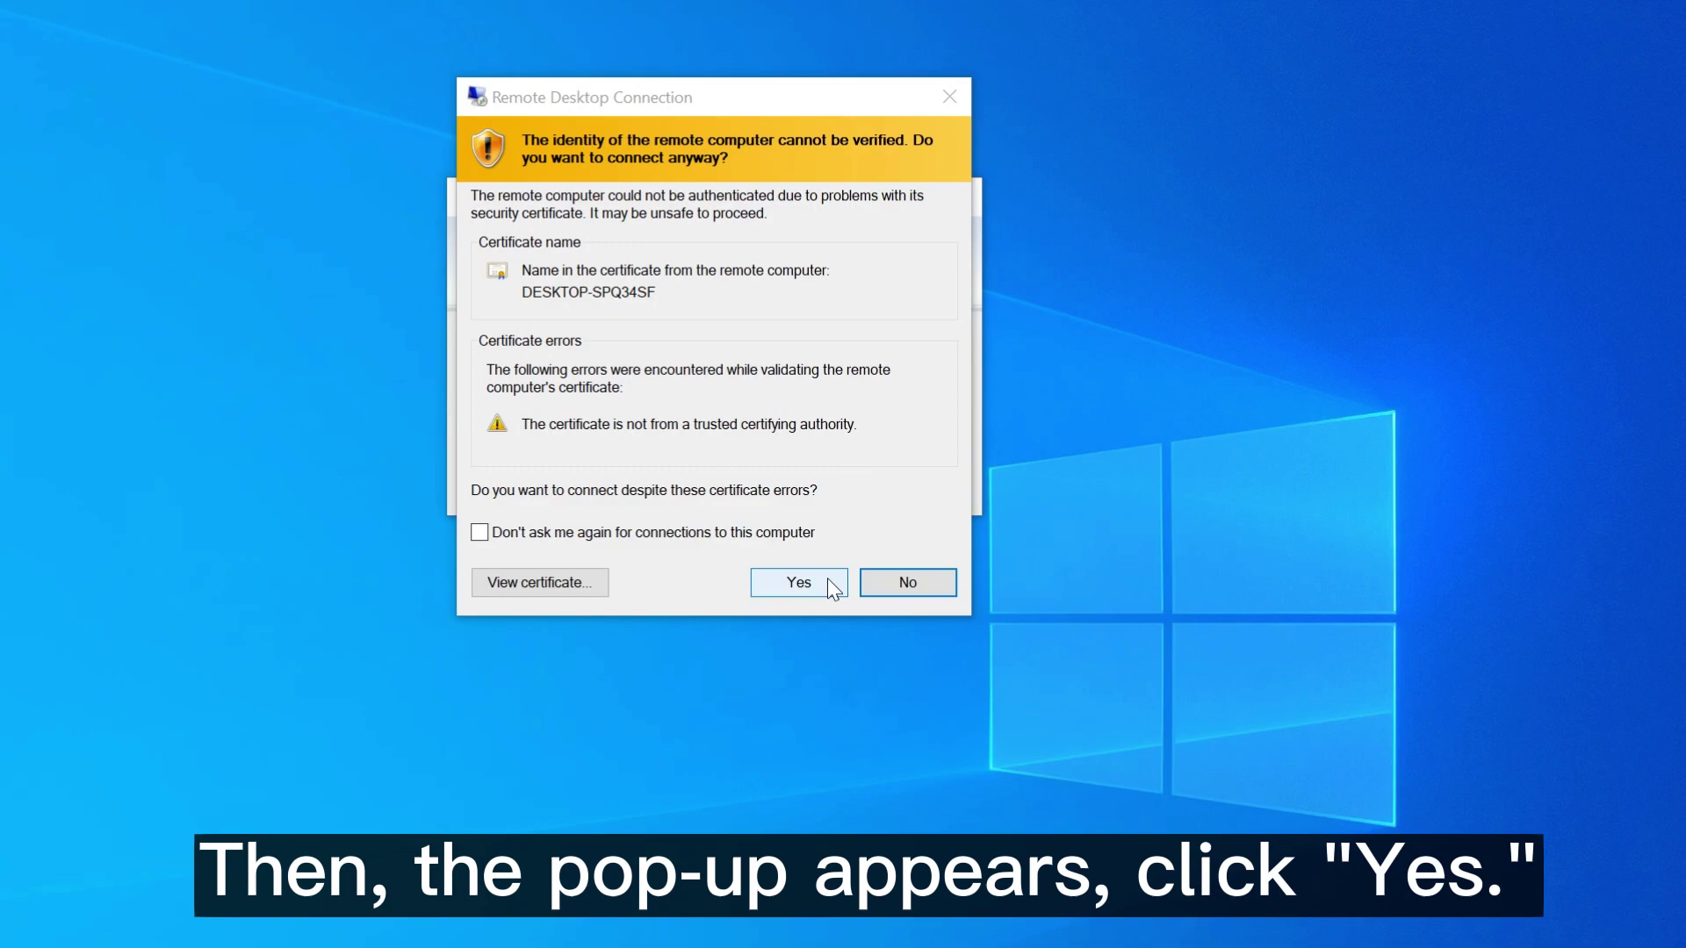
{"action": "left_click", "coordinate": [827, 580]}
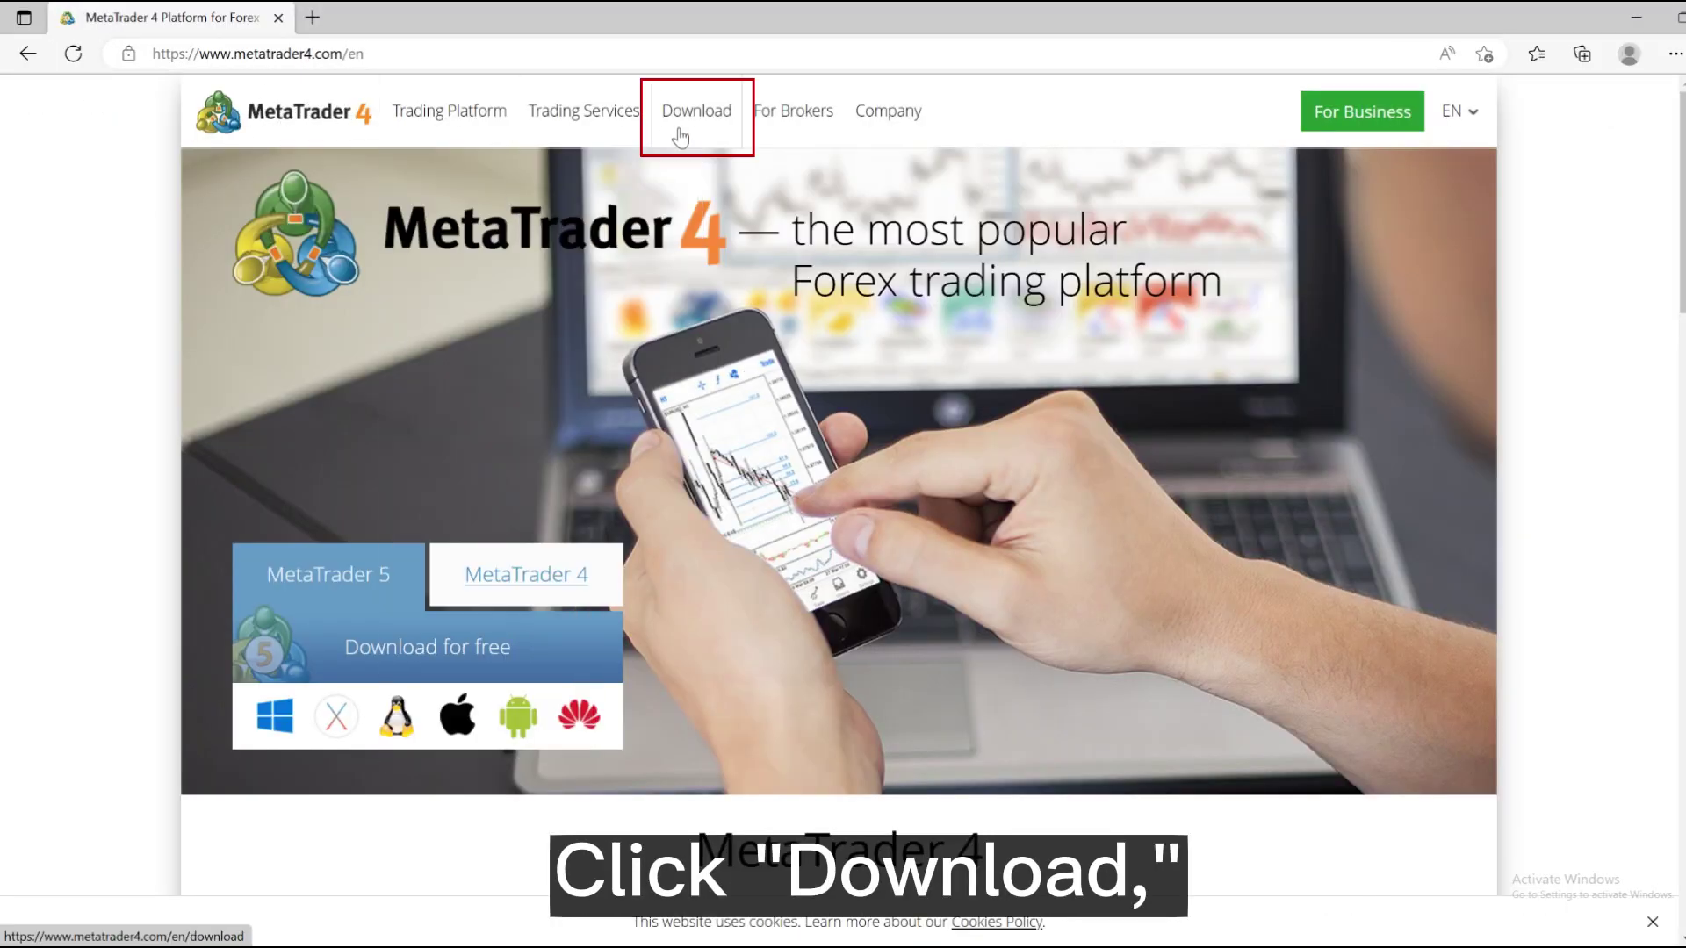
Step: Download mt4setup.exe for Windows from the MetaTrader 4 site and run the installer to completion
{"action": "left_click", "coordinate": [711, 125]}
{"action": "scroll", "coordinate": [1103, 534], "scroll_direction": "down", "scroll_amount": 5}
{"action": "left_click", "coordinate": [798, 724]}
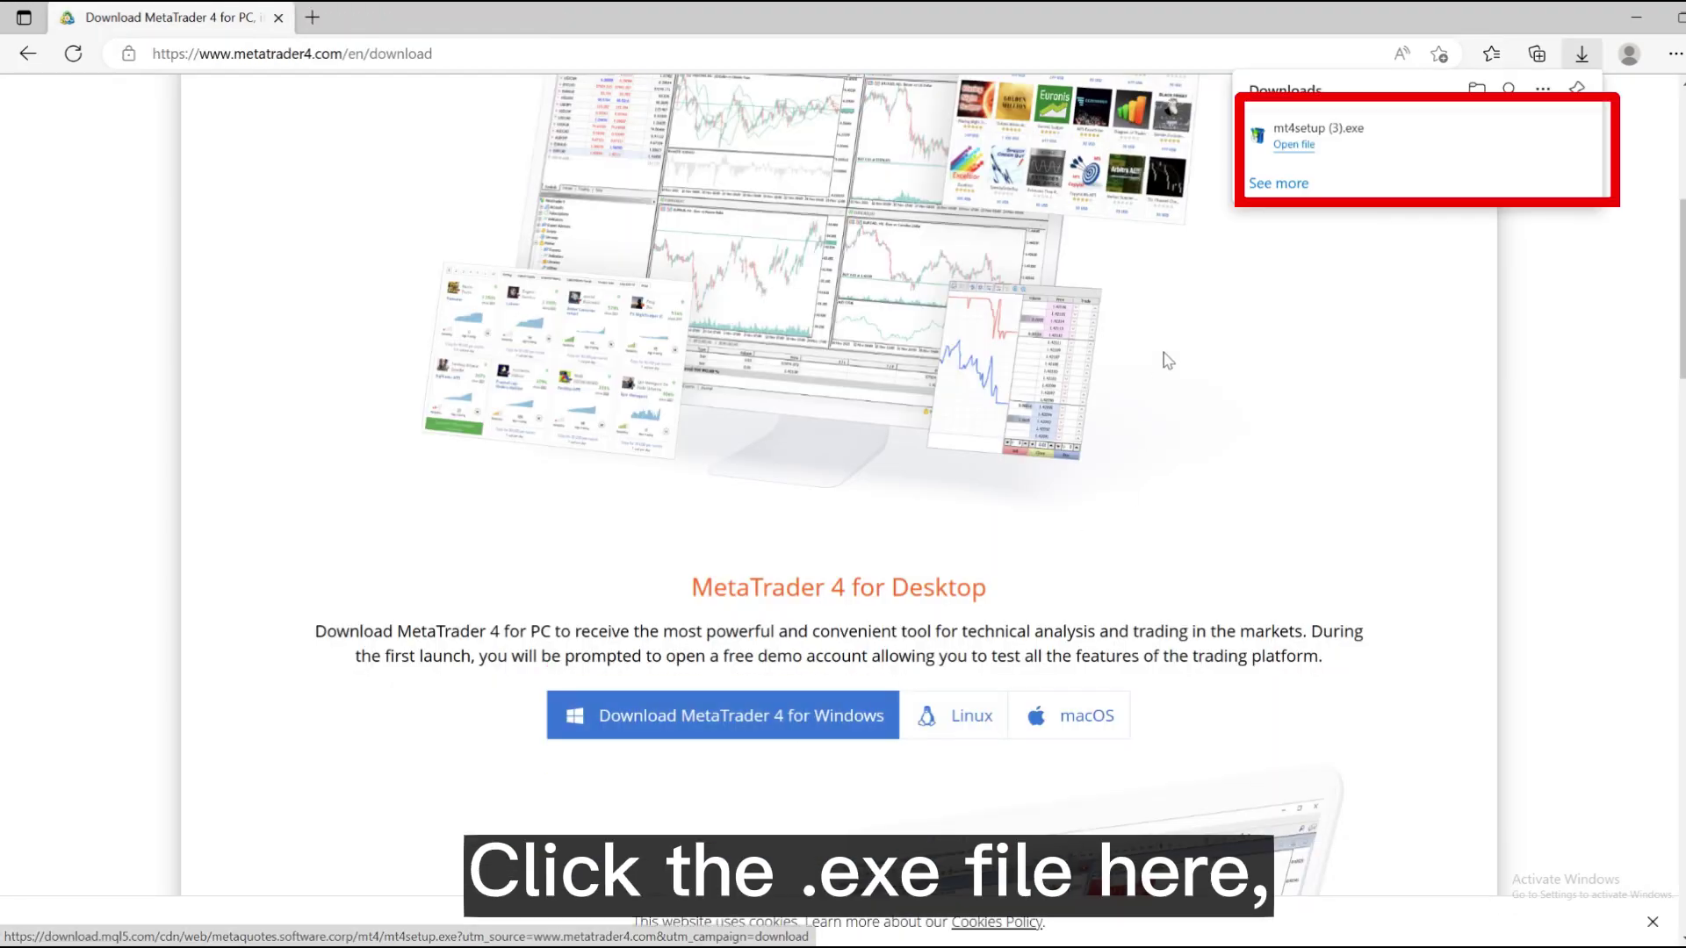
{"action": "mouse_move", "coordinate": [1317, 135]}
{"action": "left_click", "coordinate": [1308, 158]}
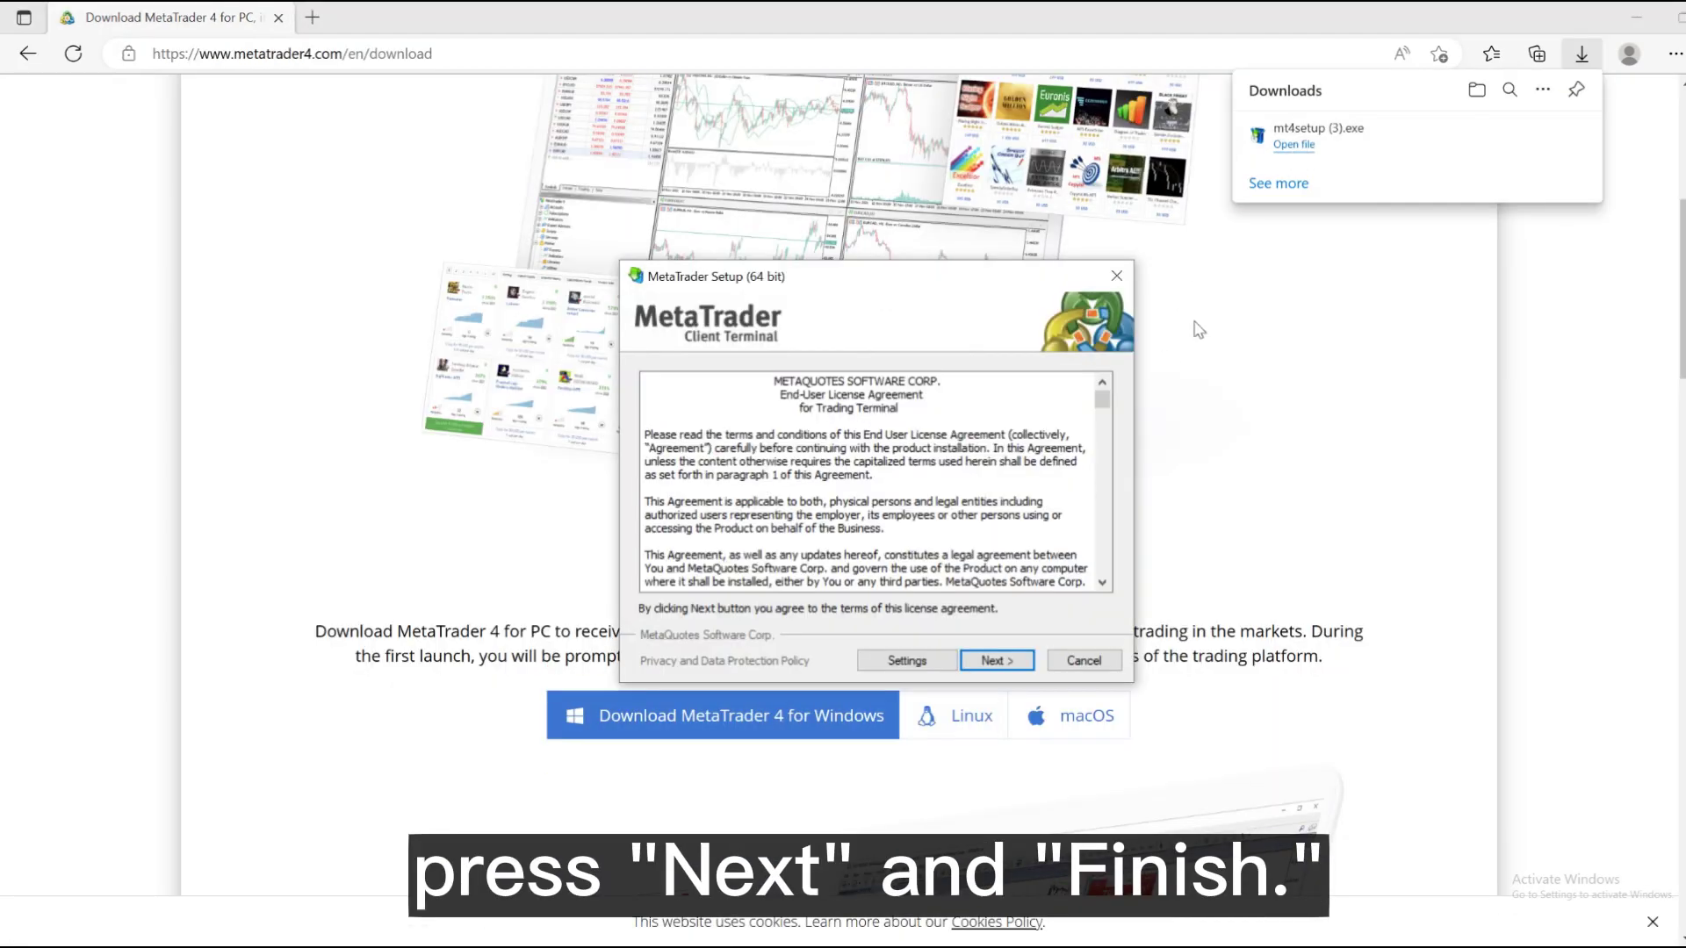
{"action": "left_click", "coordinate": [998, 659]}
{"action": "left_click", "coordinate": [1083, 661]}
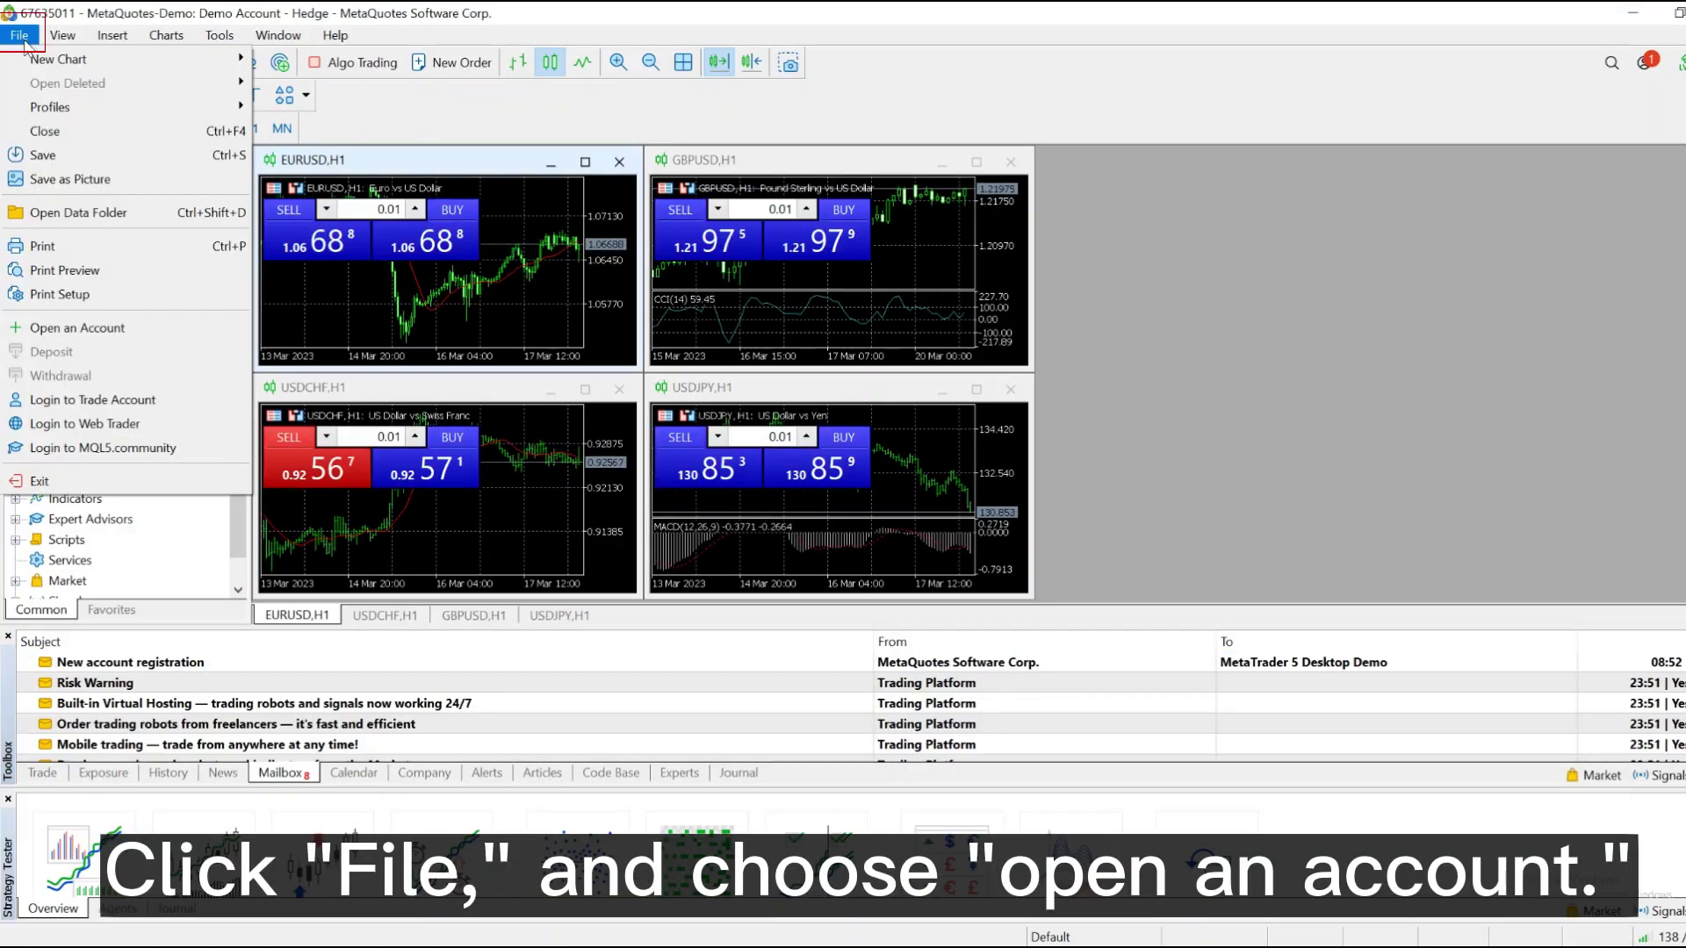
Step: Register a MetaQuotes Software Corp. demo account with a 10000 USD deposit and use it
{"action": "left_click", "coordinate": [87, 328]}
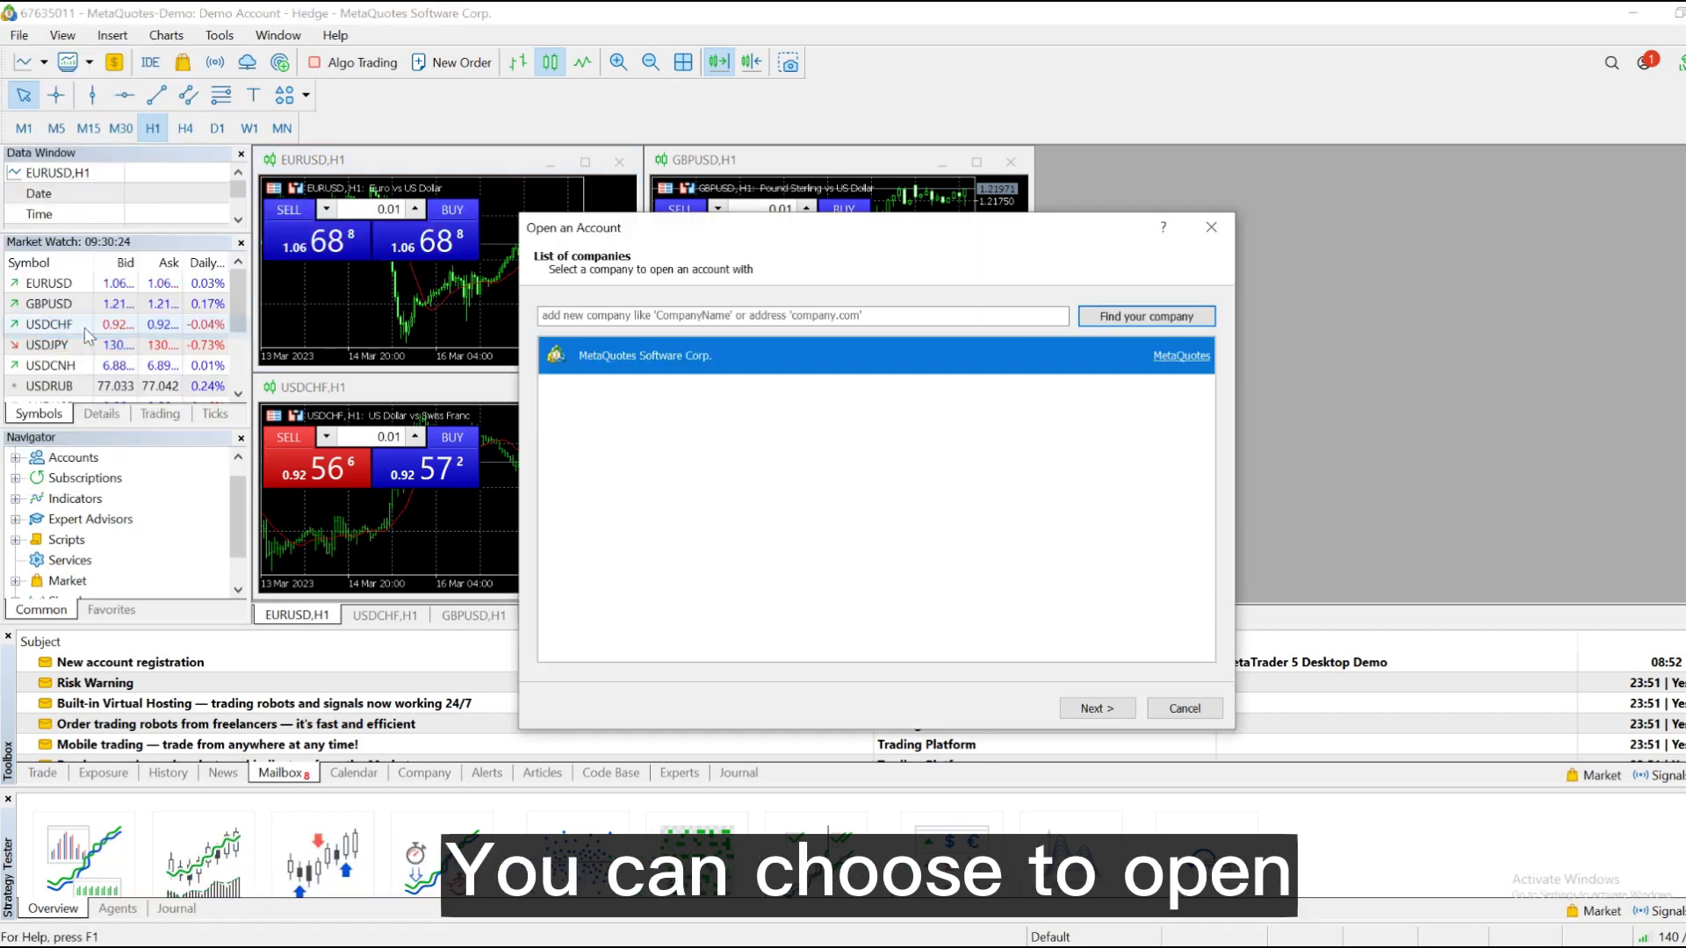
{"action": "left_click", "coordinate": [1115, 712]}
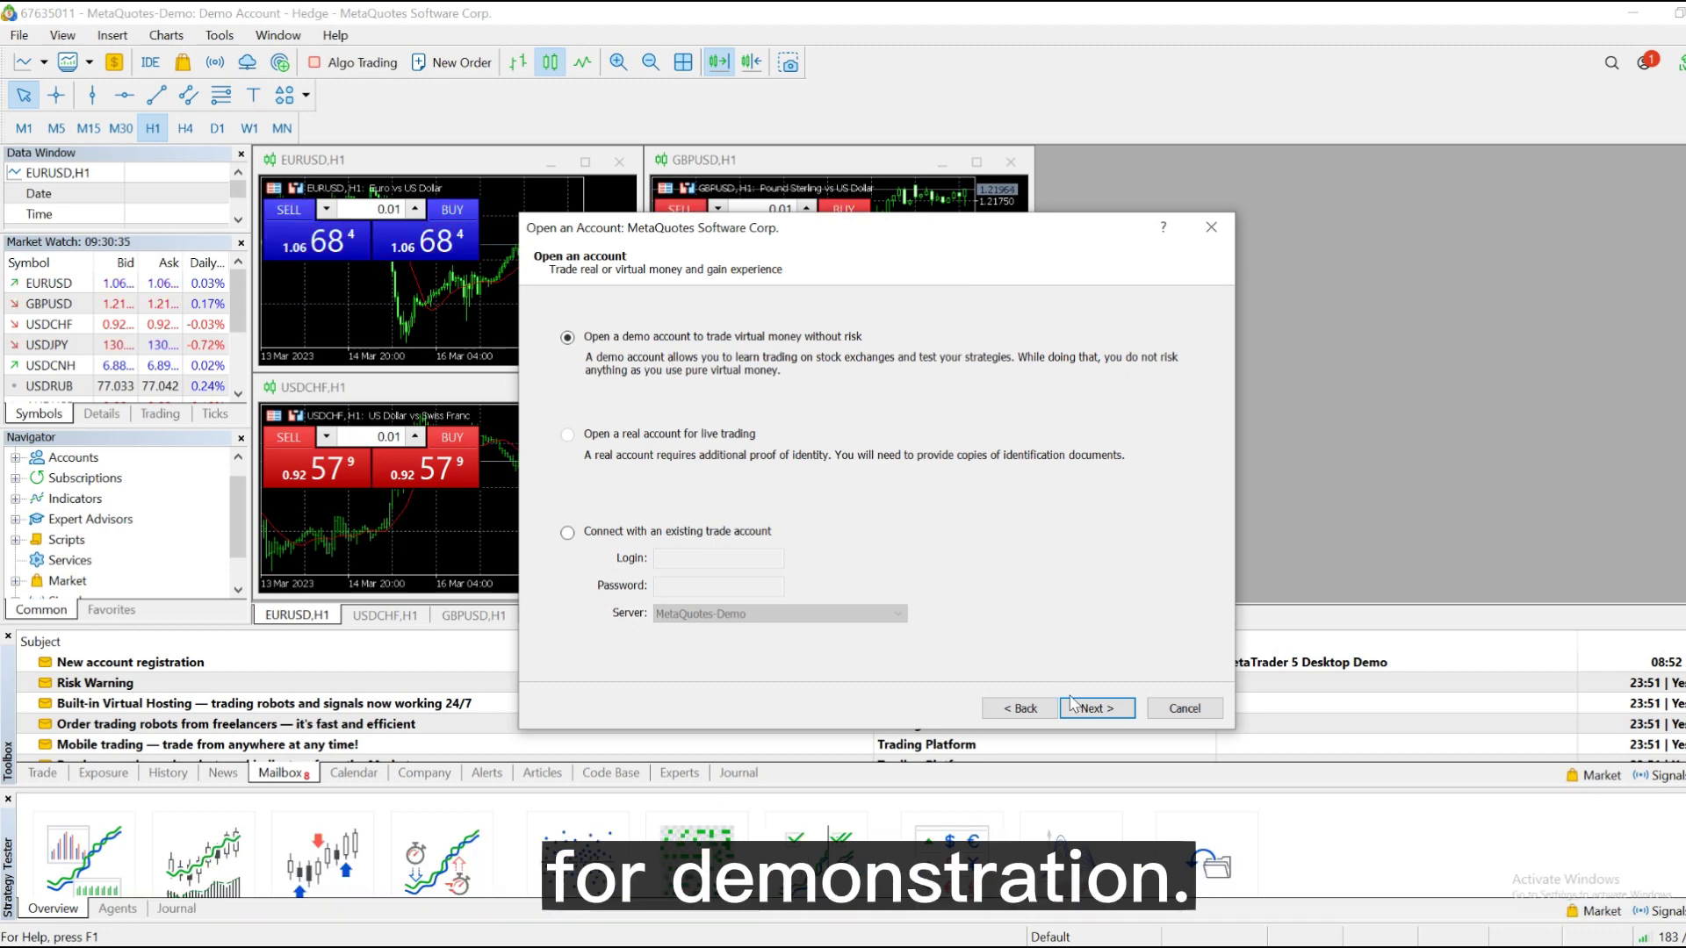
{"action": "left_click", "coordinate": [1097, 710]}
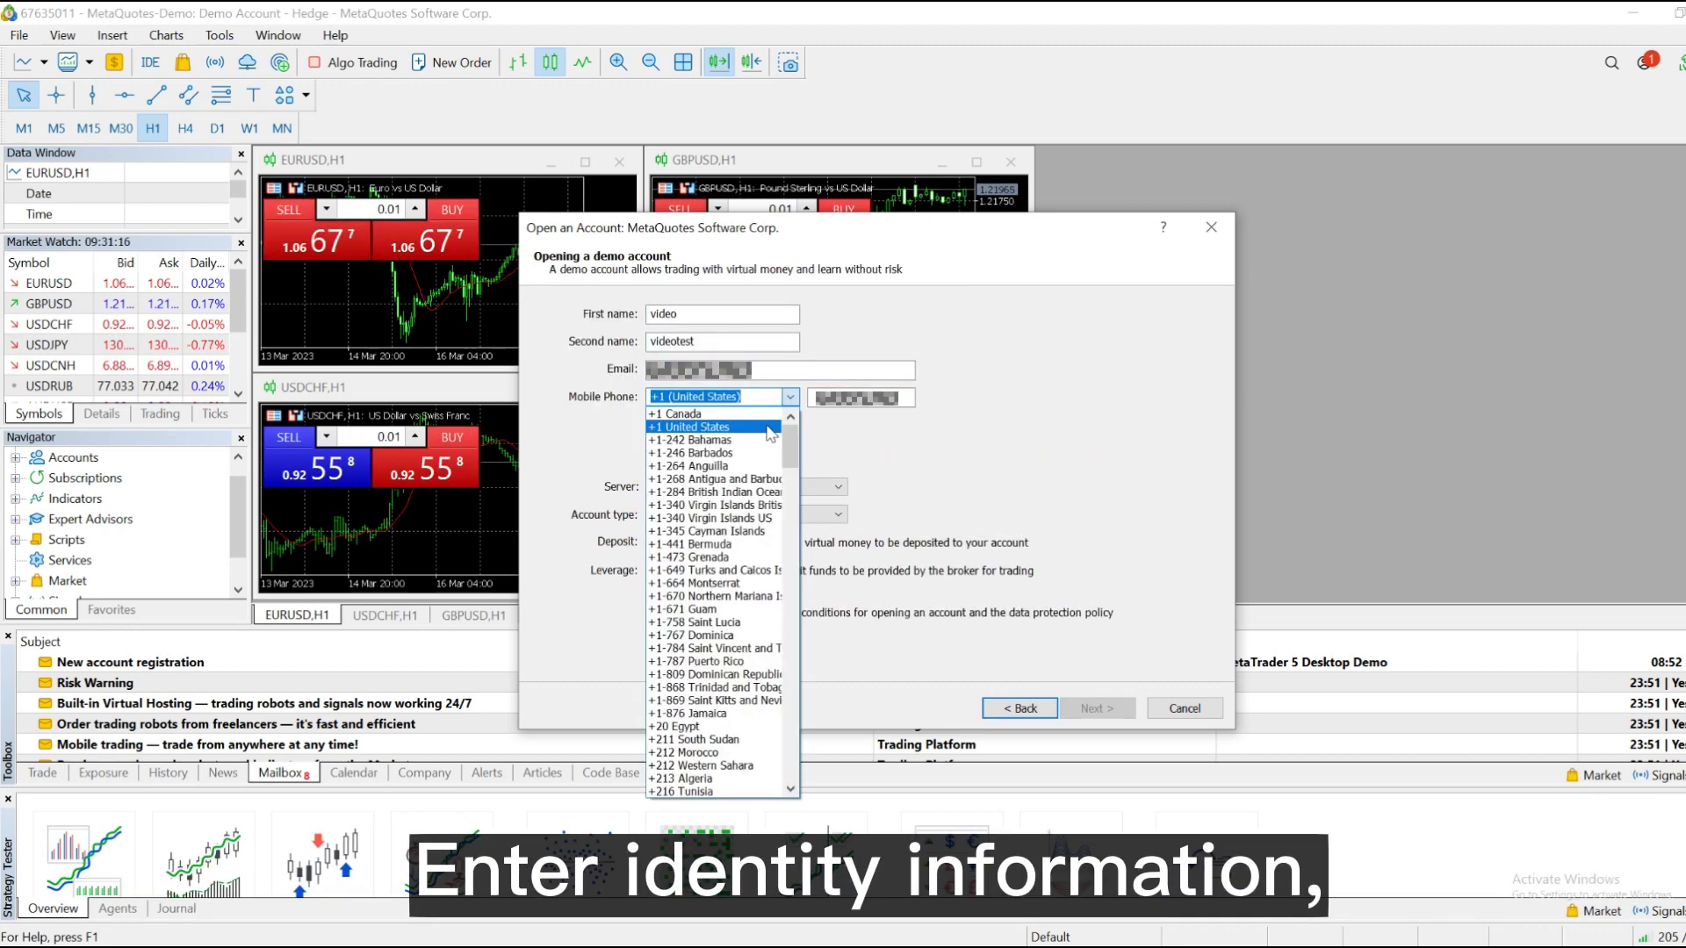
{"action": "left_click", "coordinate": [1081, 712]}
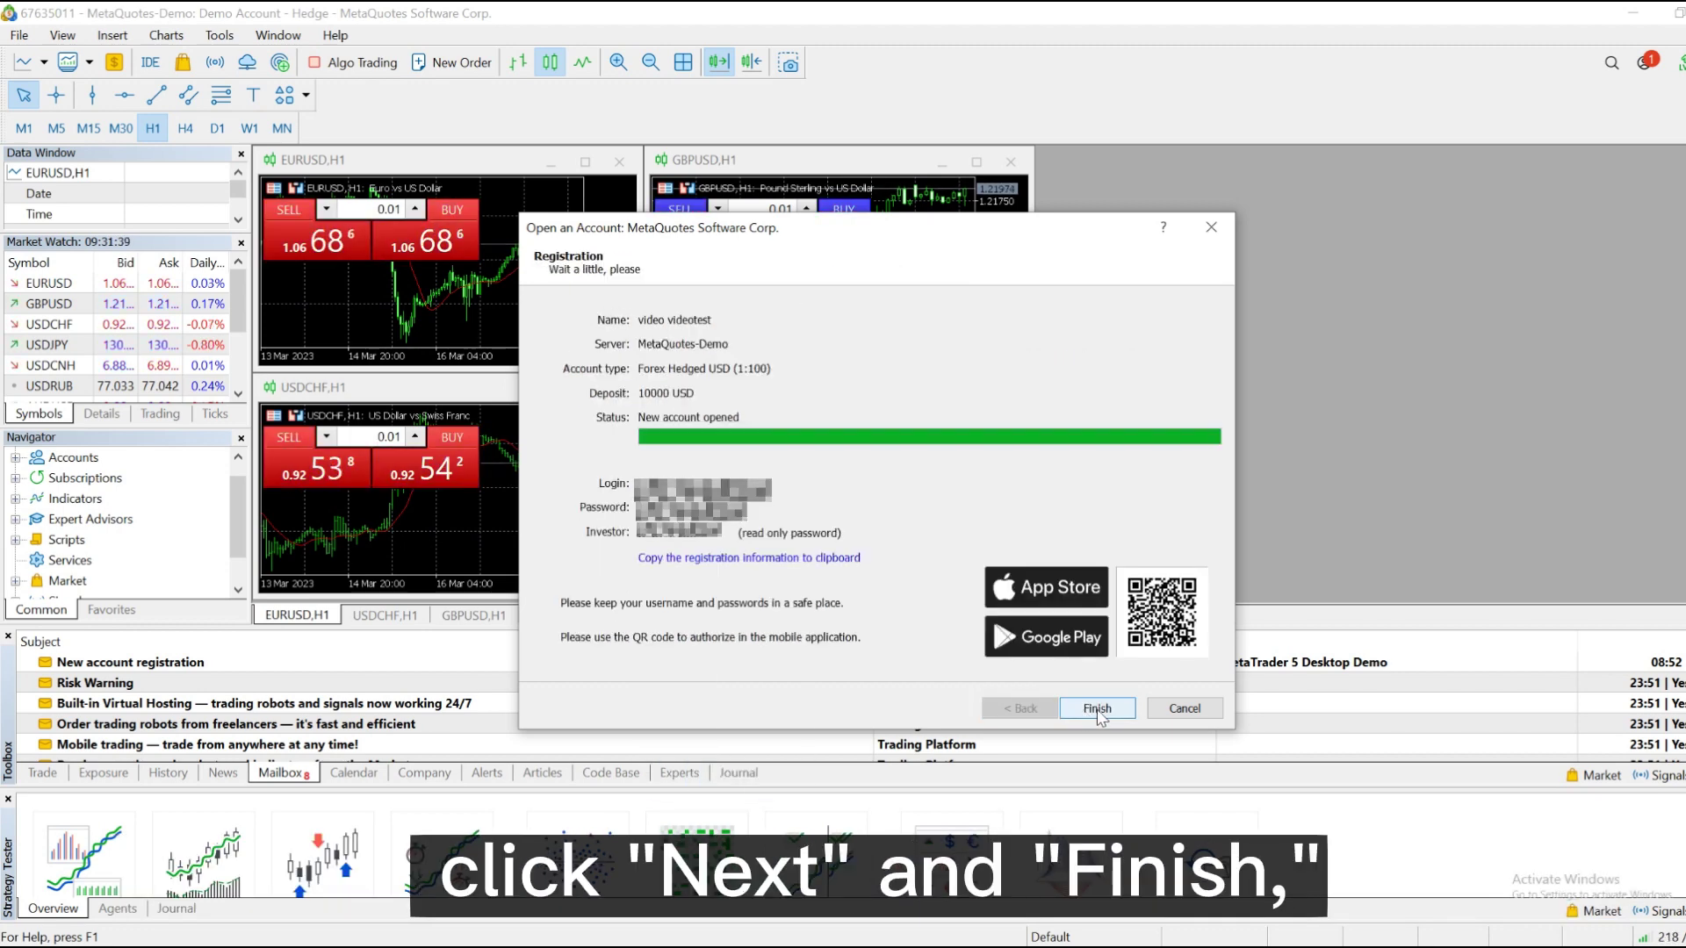
{"action": "left_click", "coordinate": [1083, 712]}
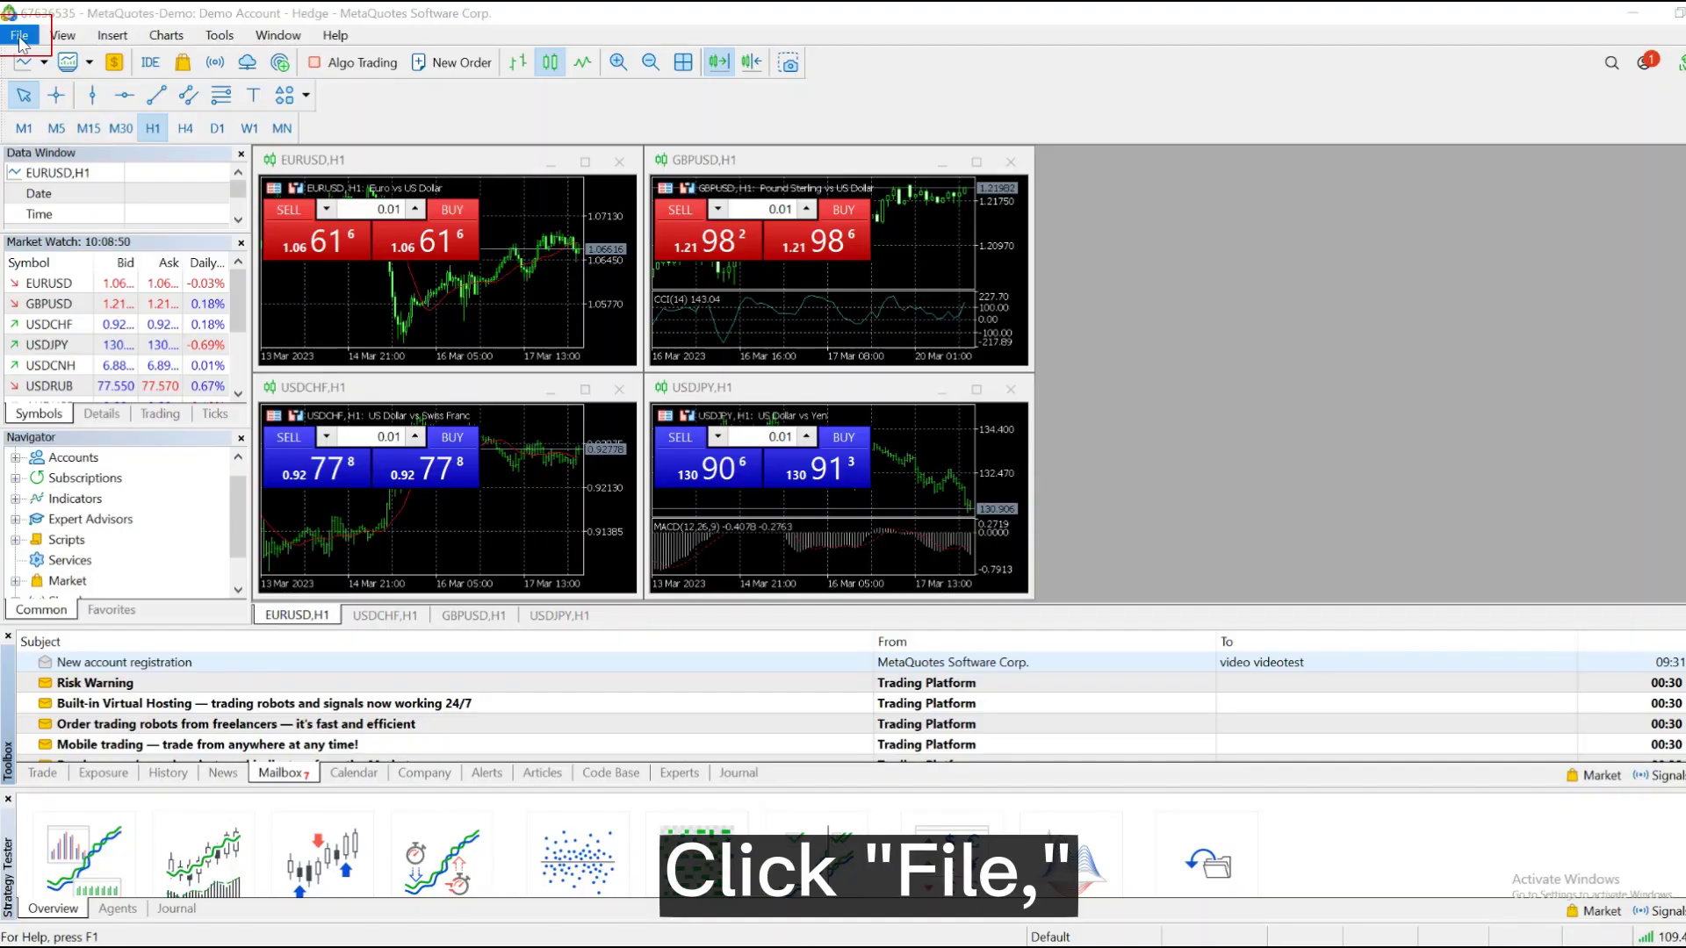
Step: Log in to the demo trade account with its login number and password on MetaQuotes-Demo
{"action": "left_click", "coordinate": [20, 34]}
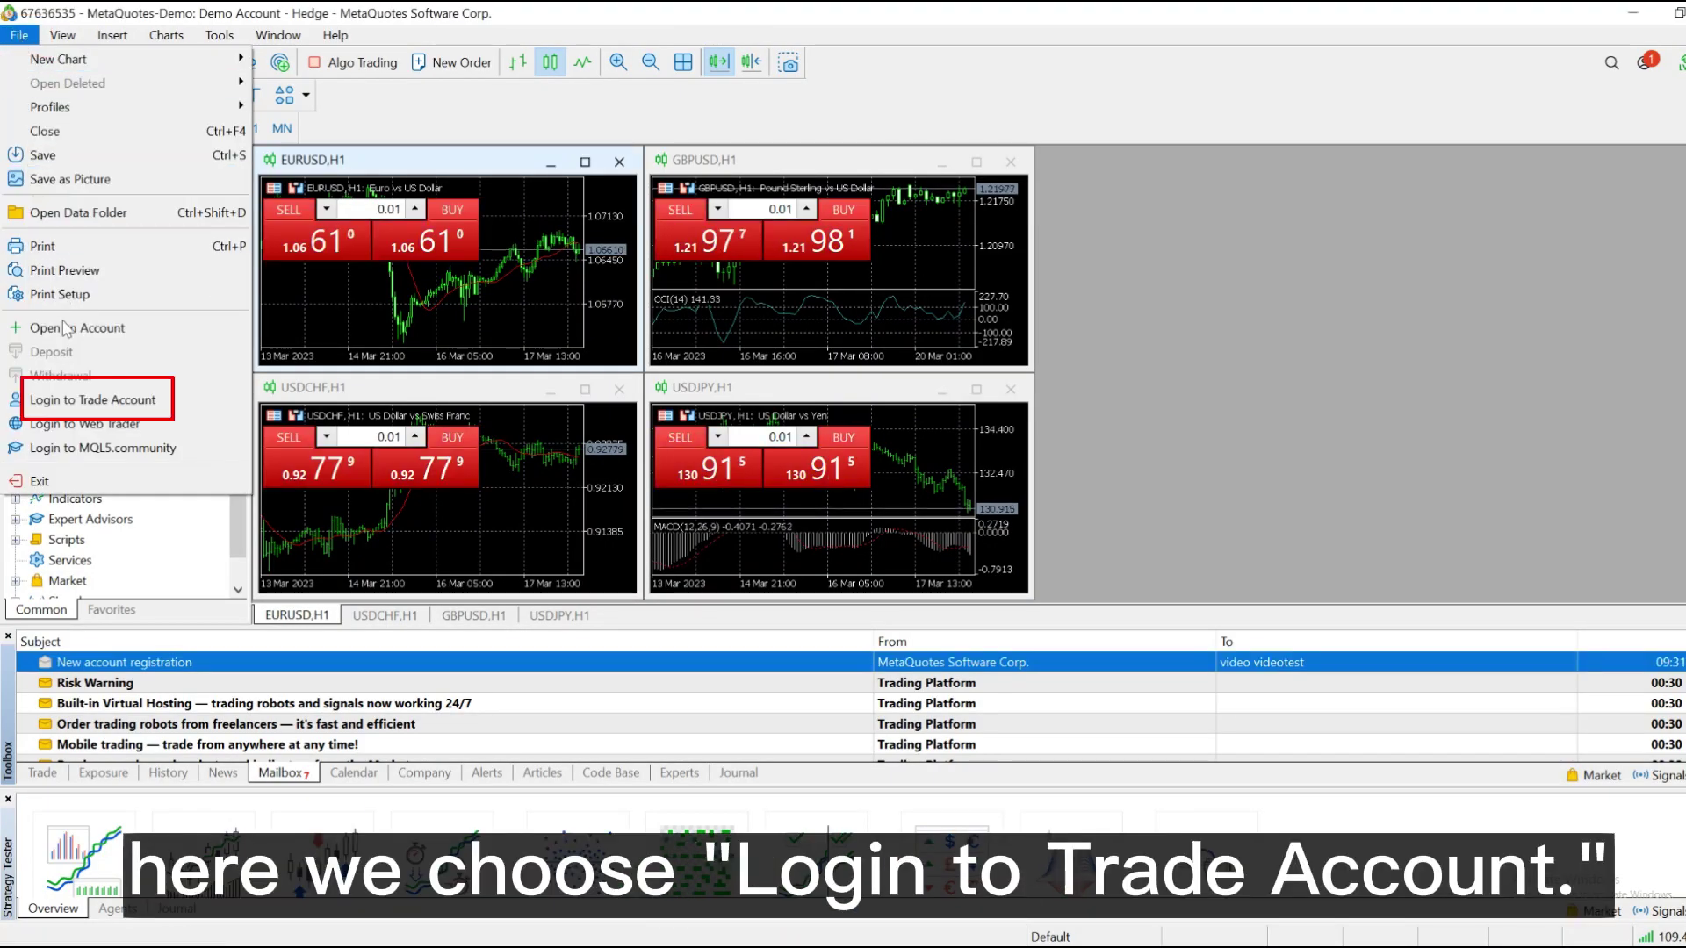
{"action": "left_click", "coordinate": [91, 399]}
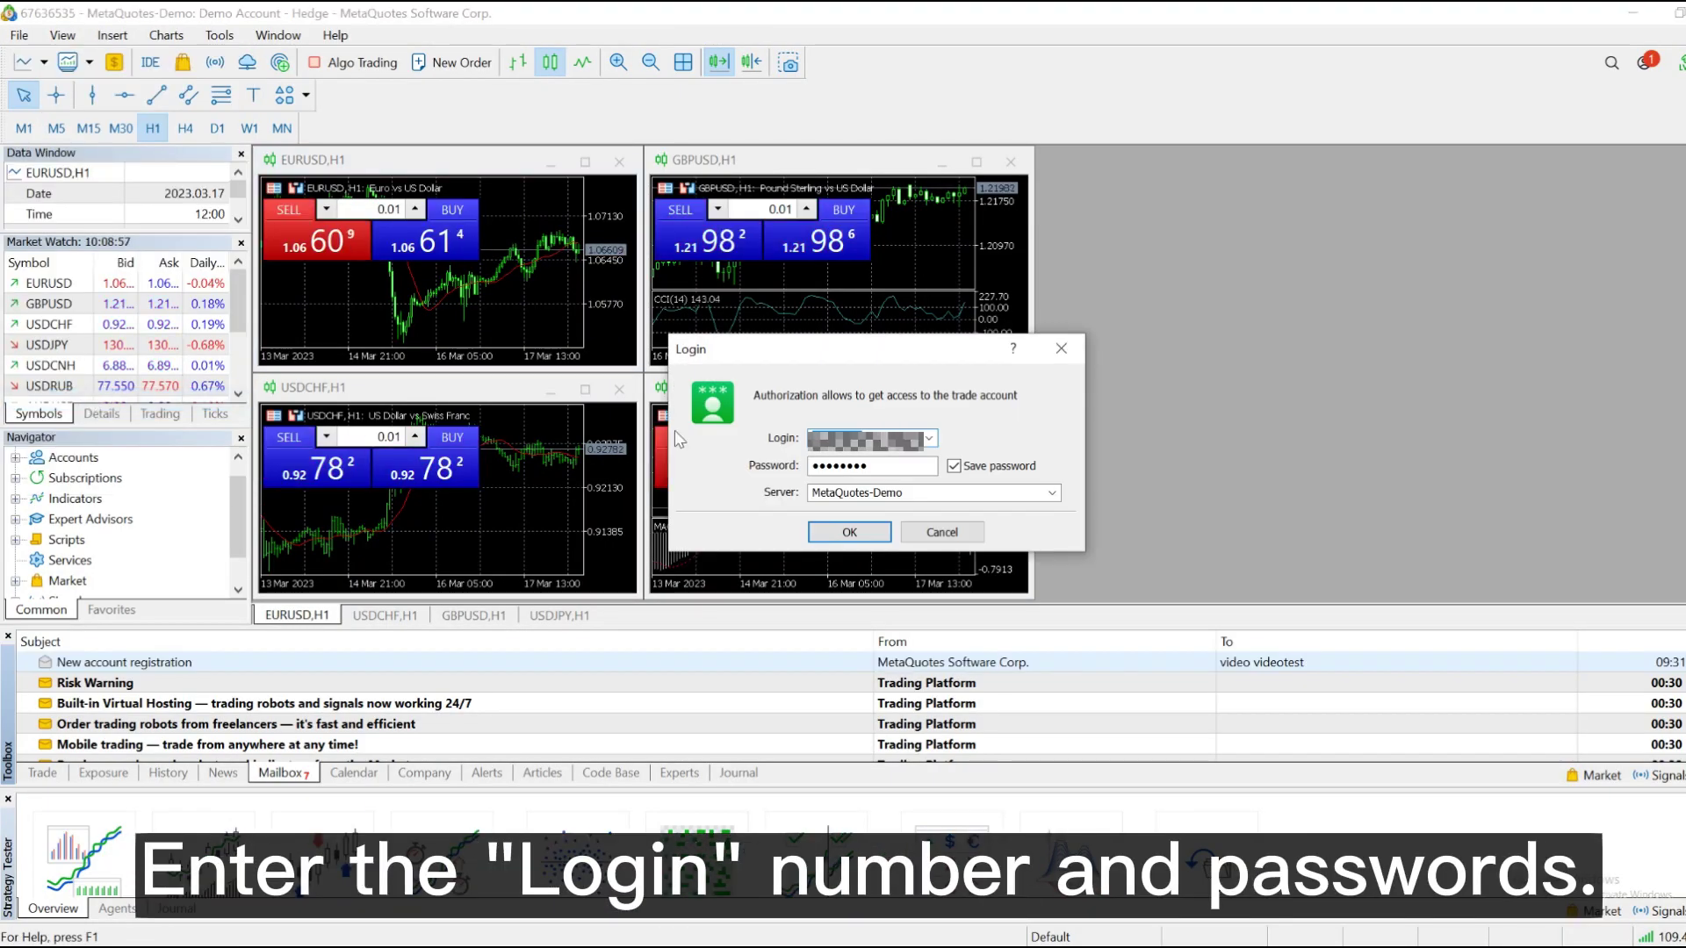
{"action": "left_click", "coordinate": [868, 533]}
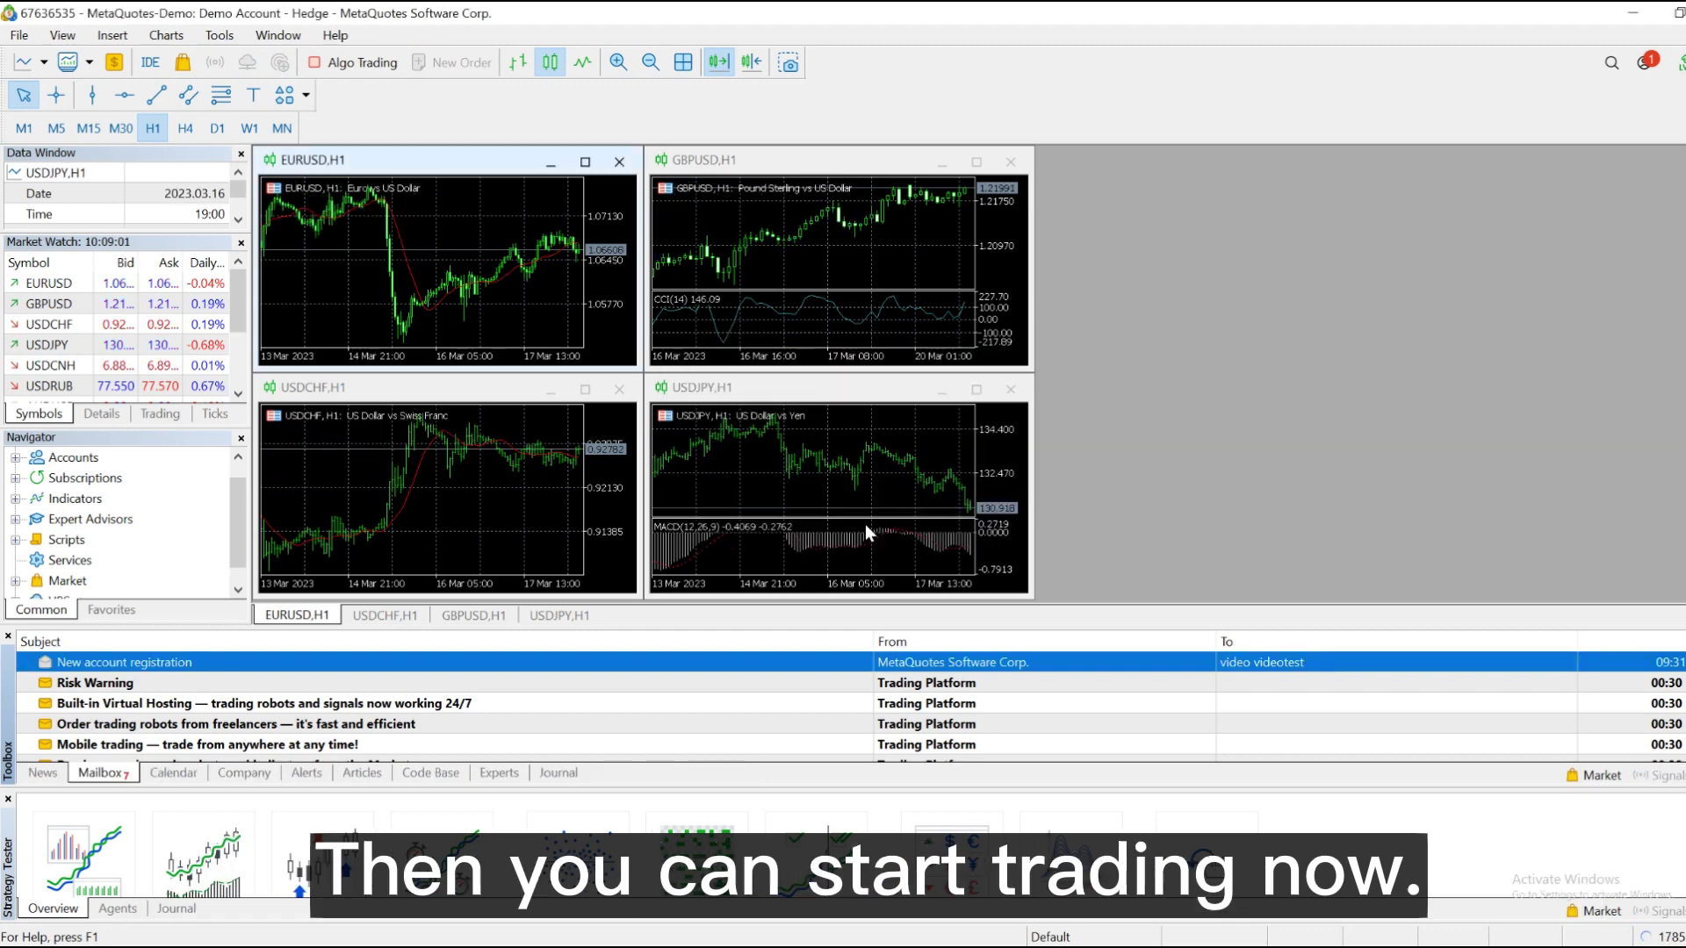